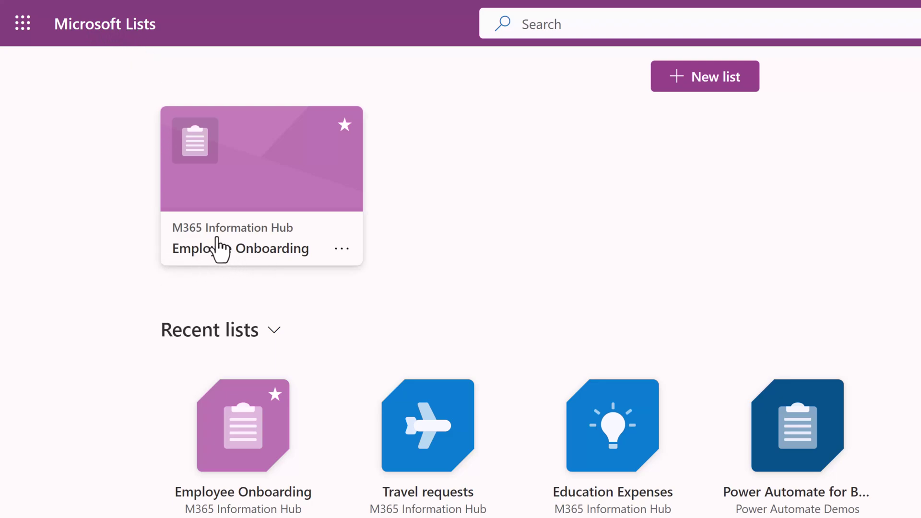
# Open the Employee Onboarding list and show its Attachments column in the view
pyautogui.click(298, 191)
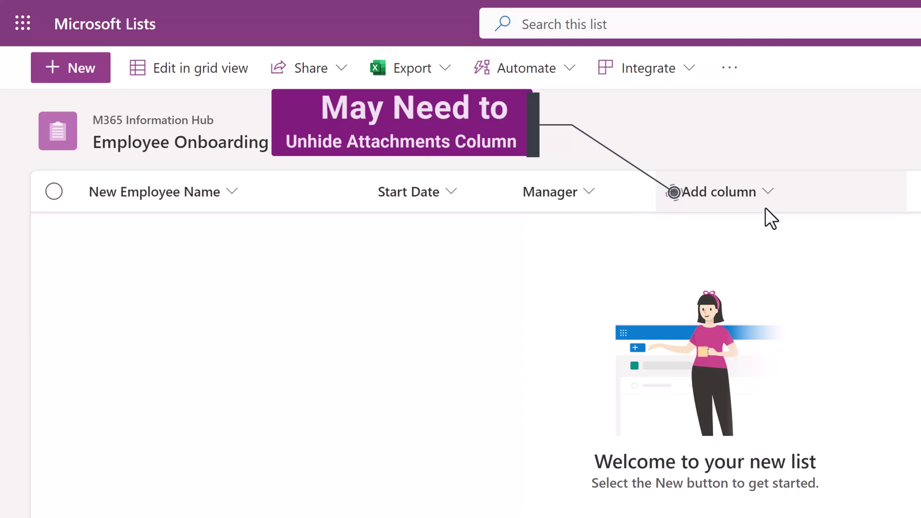
pyautogui.click(767, 191)
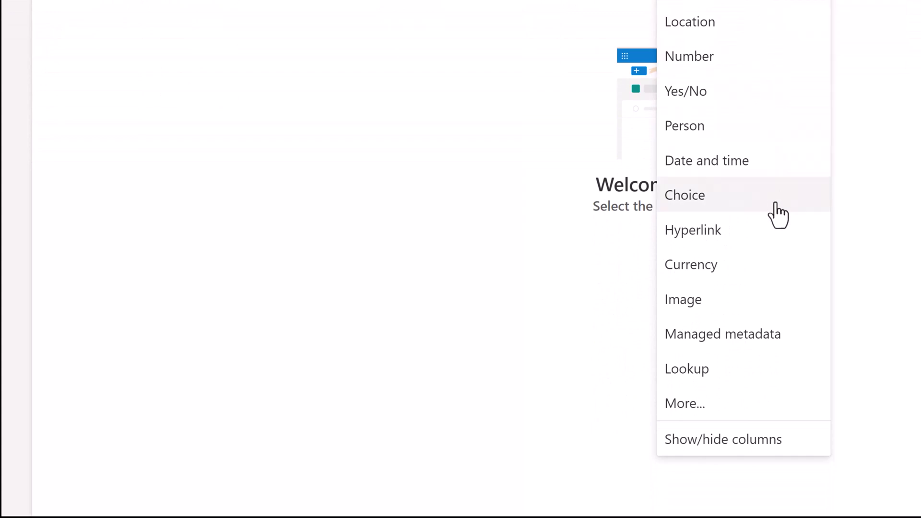
pyautogui.click(708, 446)
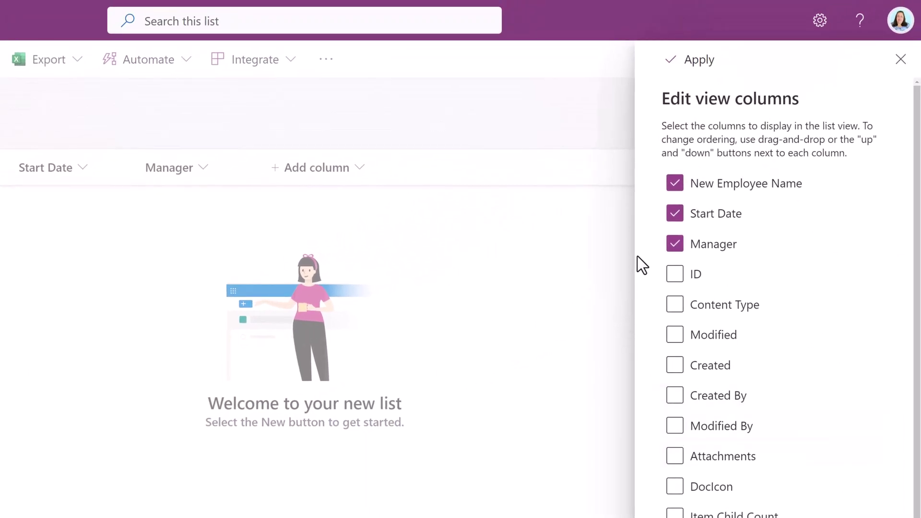
pyautogui.click(674, 457)
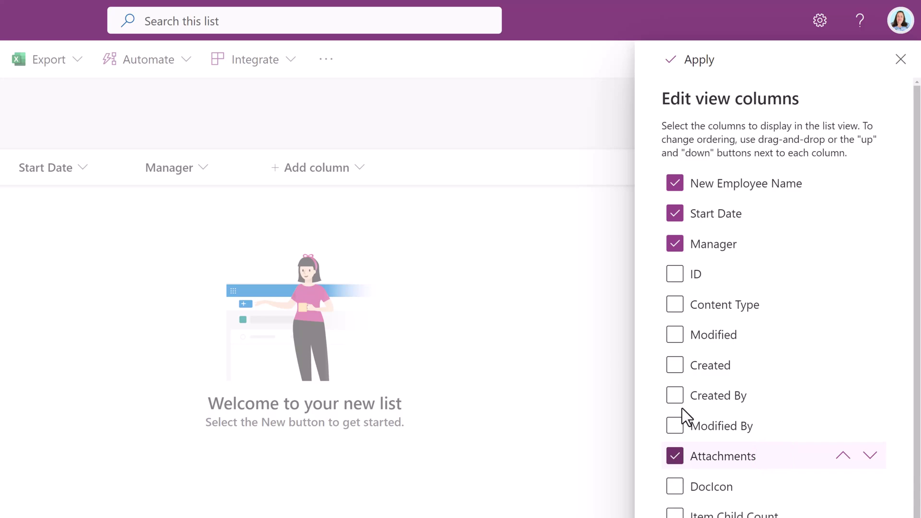
pyautogui.click(670, 65)
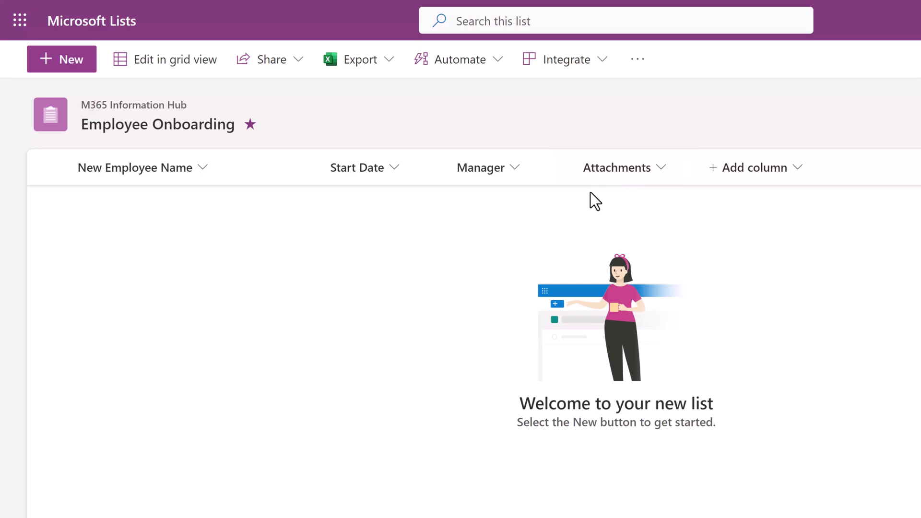
# Create a new item titled Test with Sample File 5.docx attached, and save it
pyautogui.click(57, 69)
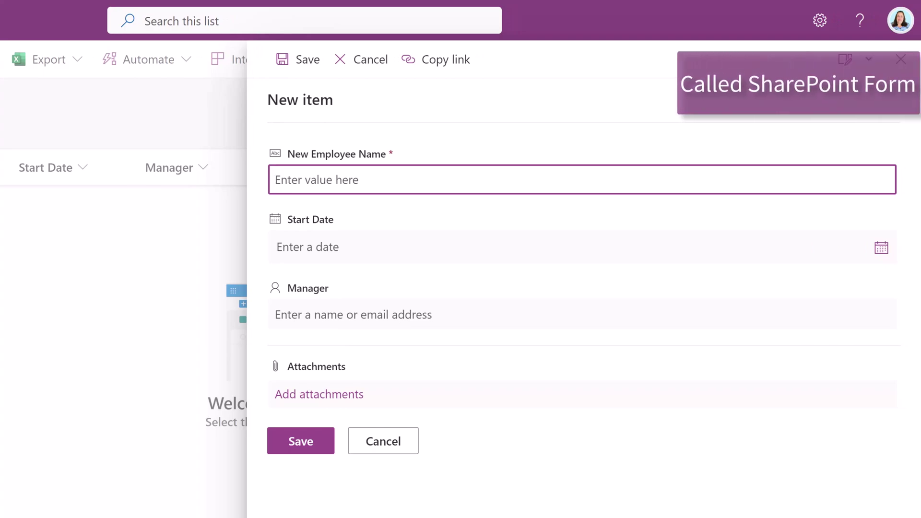
pyautogui.write('Test')
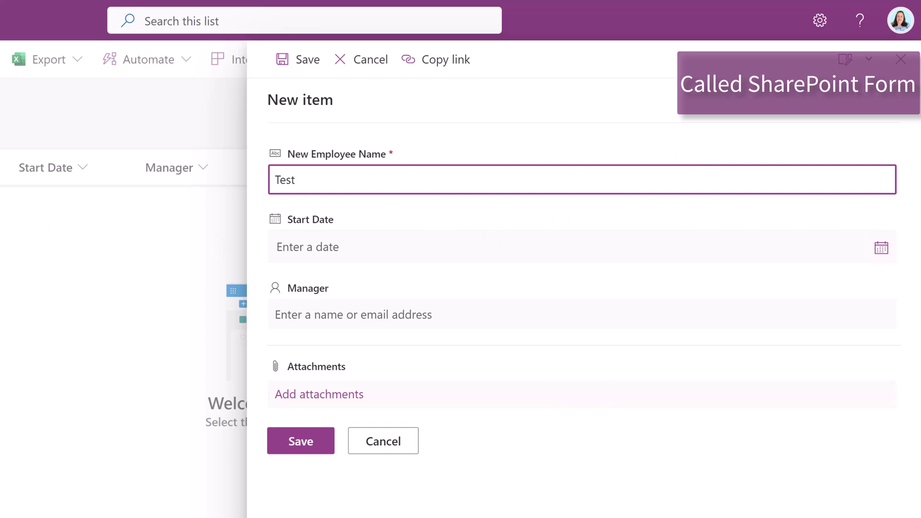
pyautogui.hotkey('alt', 'Tab')
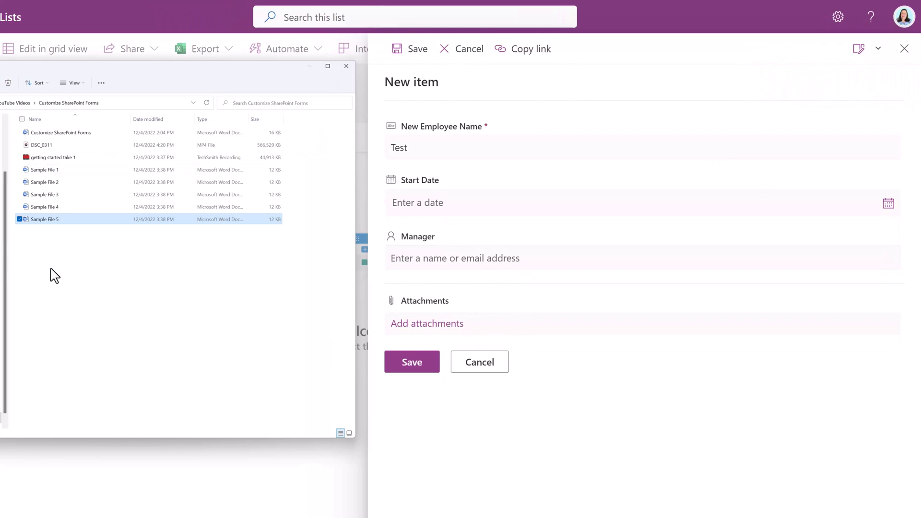
pyautogui.moveTo(42, 221); pyautogui.dragTo(424, 331)
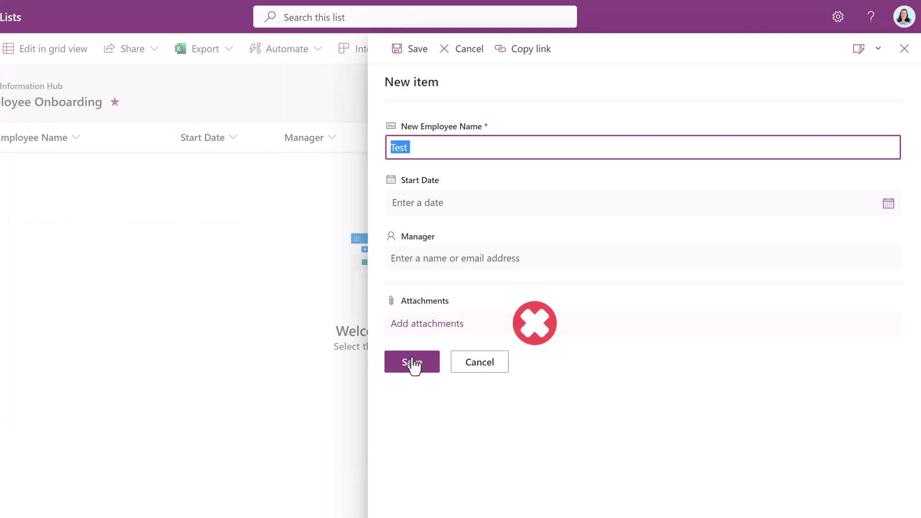
pyautogui.click(420, 324)
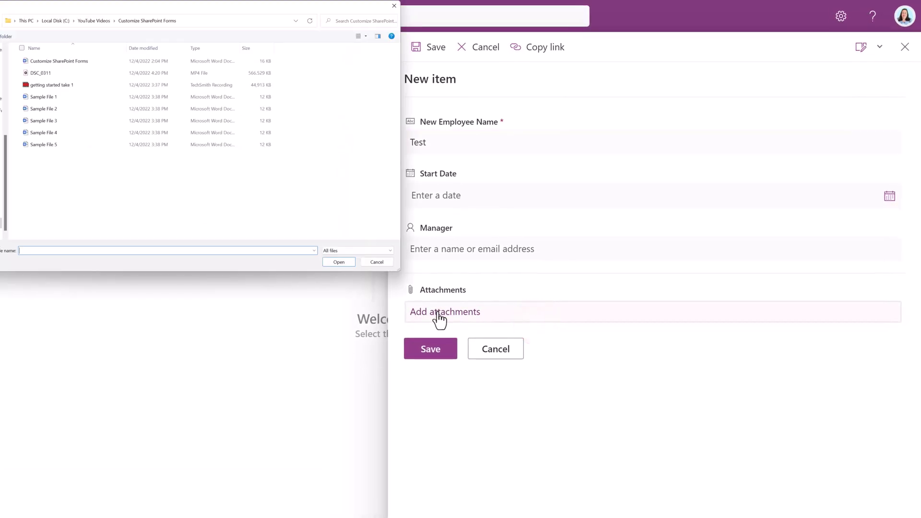
pyautogui.doubleClick(37, 147)
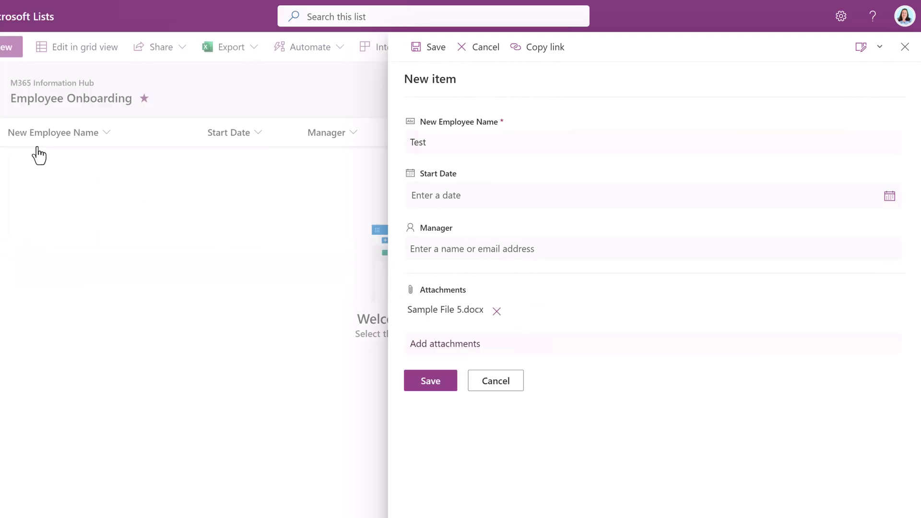
pyautogui.click(430, 382)
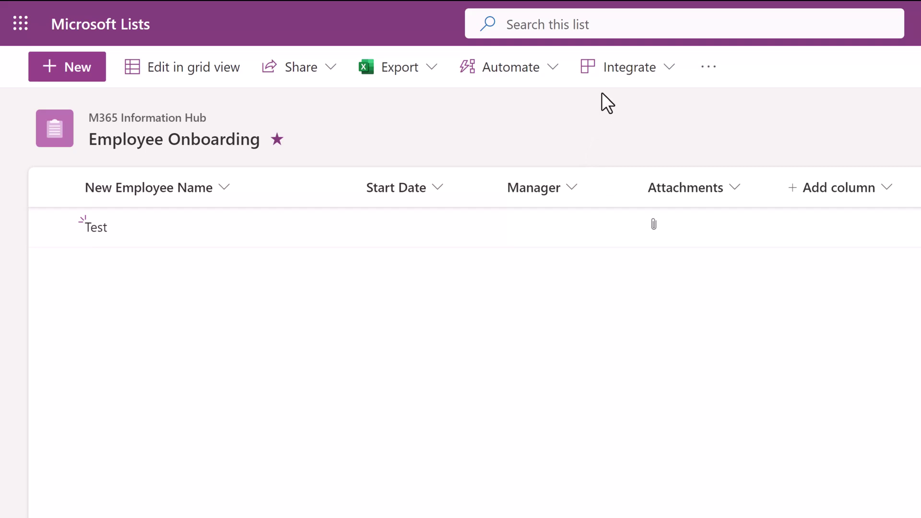
# Open the list's form in Power Apps through Integrate > Power Apps > Customize forms
pyautogui.click(618, 79)
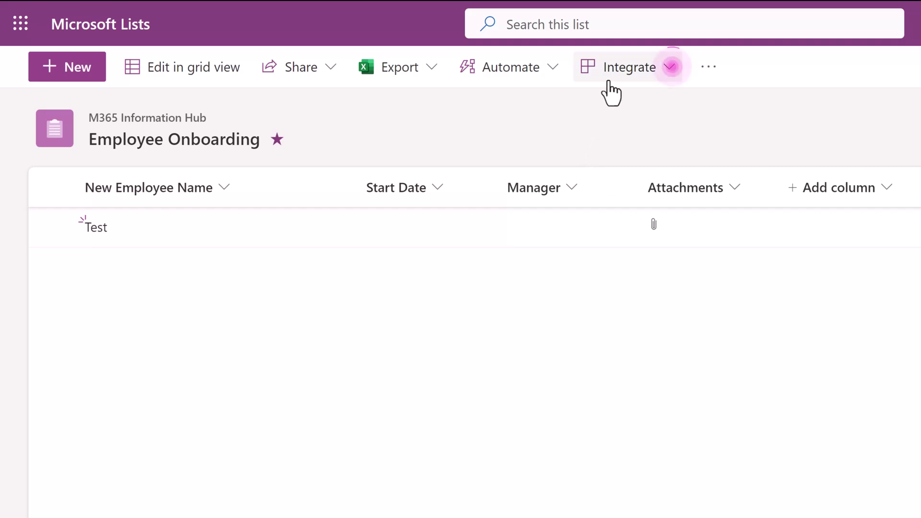
pyautogui.click(670, 72)
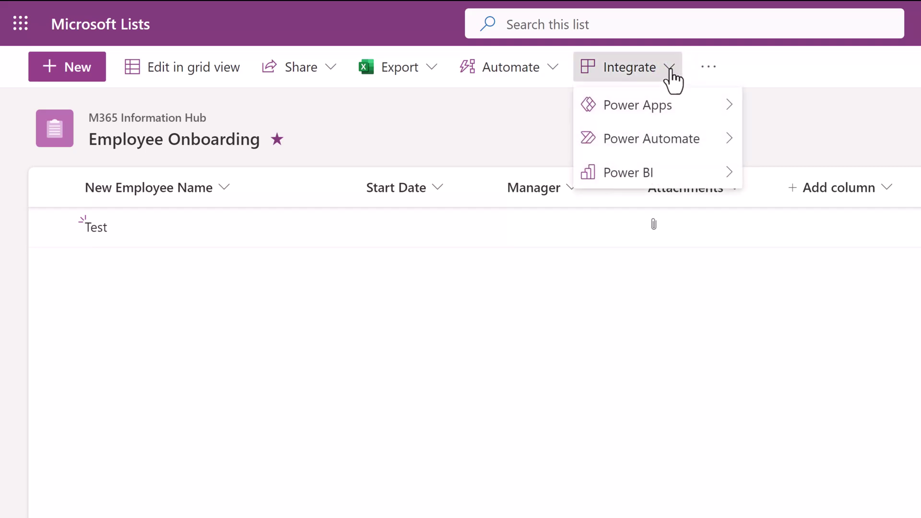
pyautogui.moveTo(666, 106)
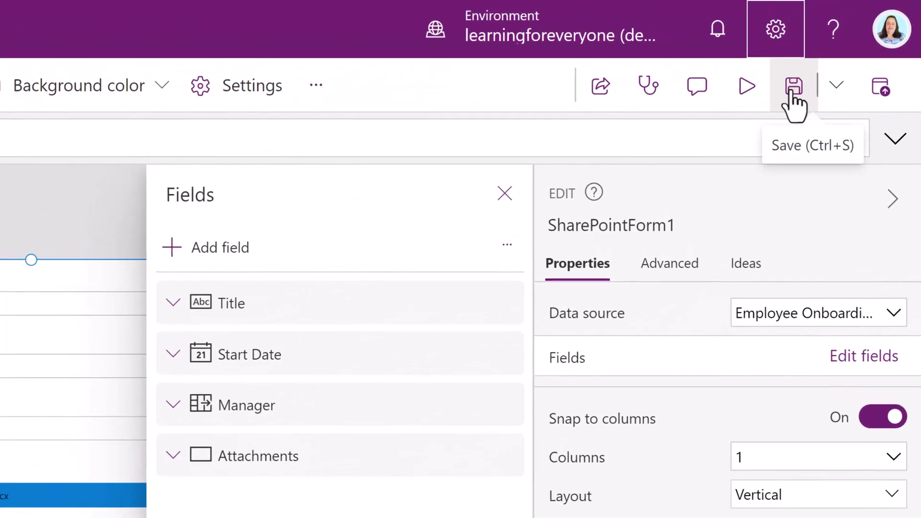
# Save the app, give SharePointForm1 a light-blue Color, and save again
pyautogui.click(791, 92)
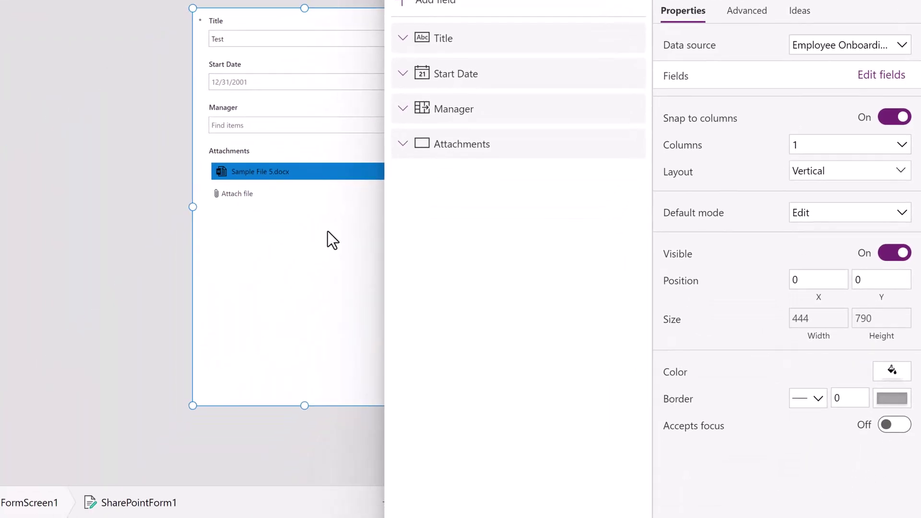
pyautogui.click(890, 374)
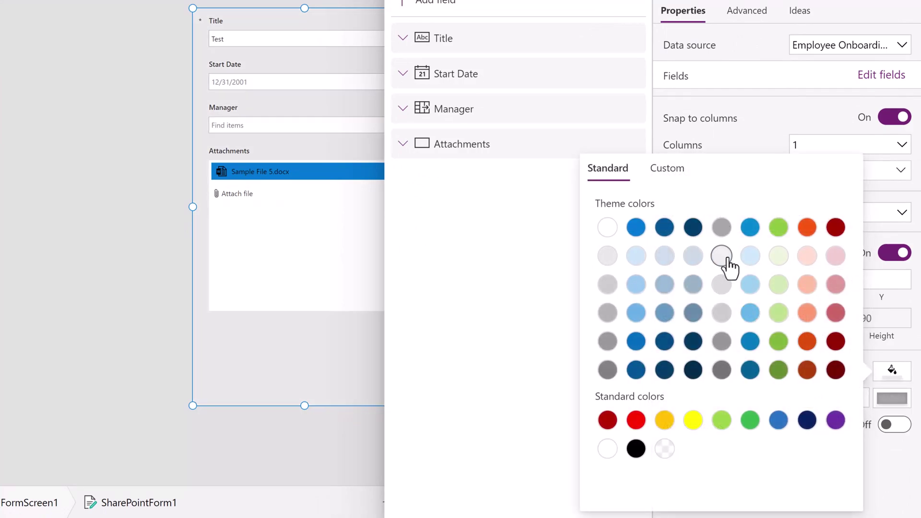
pyautogui.click(751, 258)
pyautogui.click(327, 369)
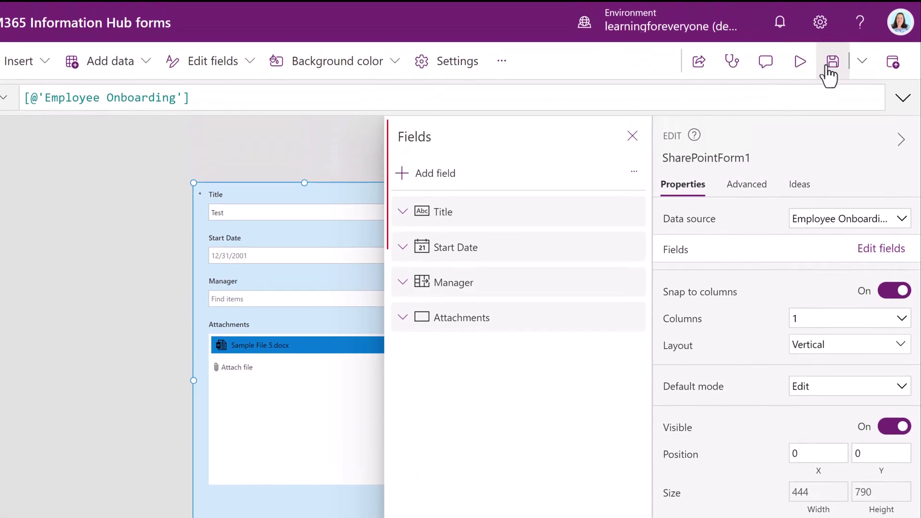
pyautogui.click(827, 67)
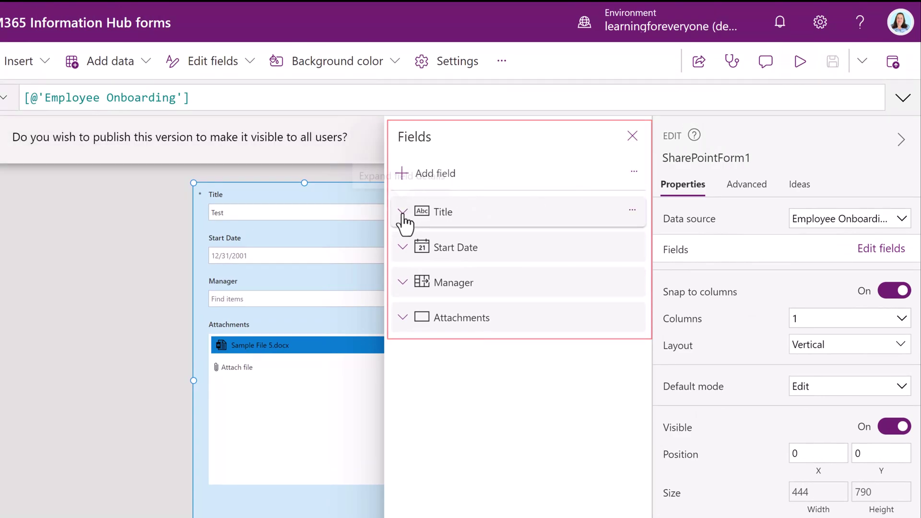
# Select SharePointForm1, return to SharePoint and publish the customised form
pyautogui.click(269, 456)
pyautogui.click(155, 312)
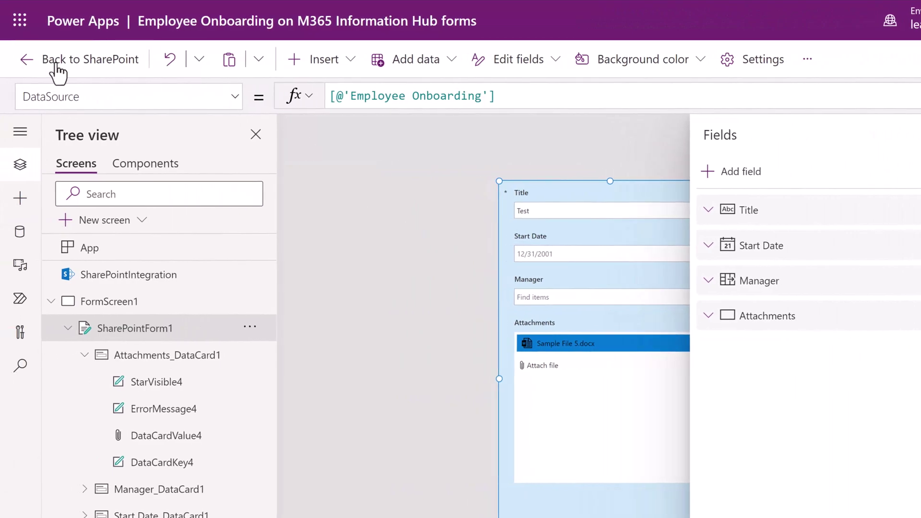
pyautogui.click(16, 61)
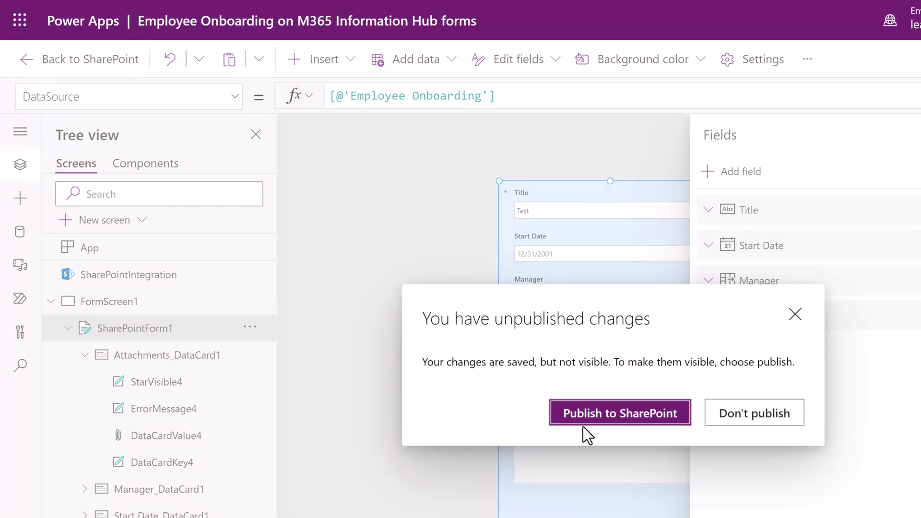
pyautogui.click(644, 422)
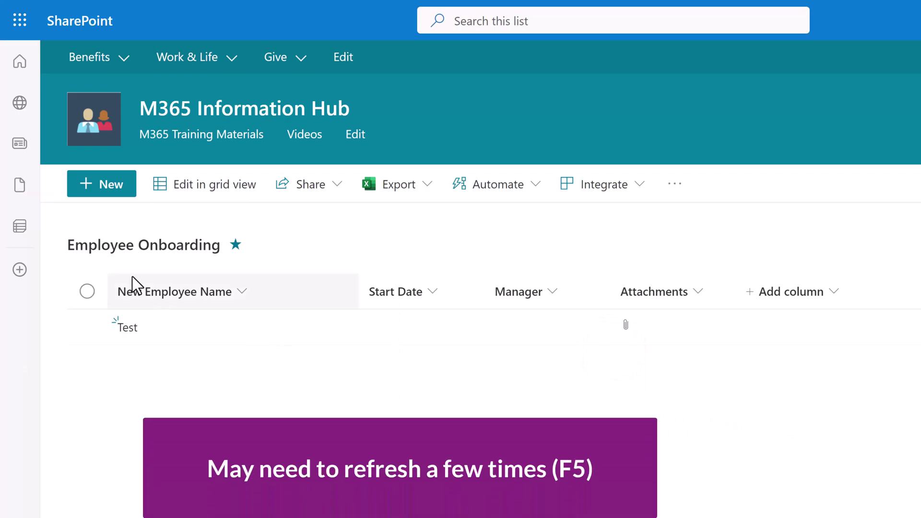
# Reopen the new-item form after a refresh so the light-blue Power Apps form appears
pyautogui.click(112, 192)
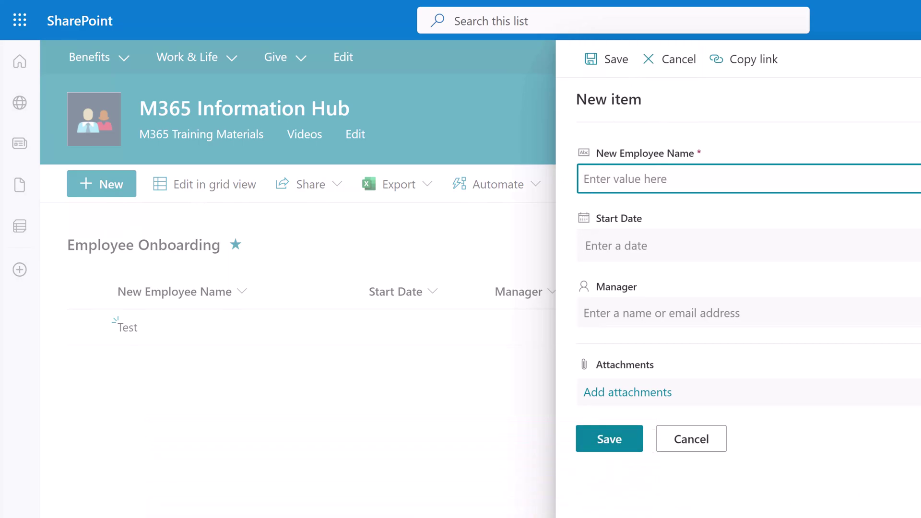
pyautogui.press('Escape')
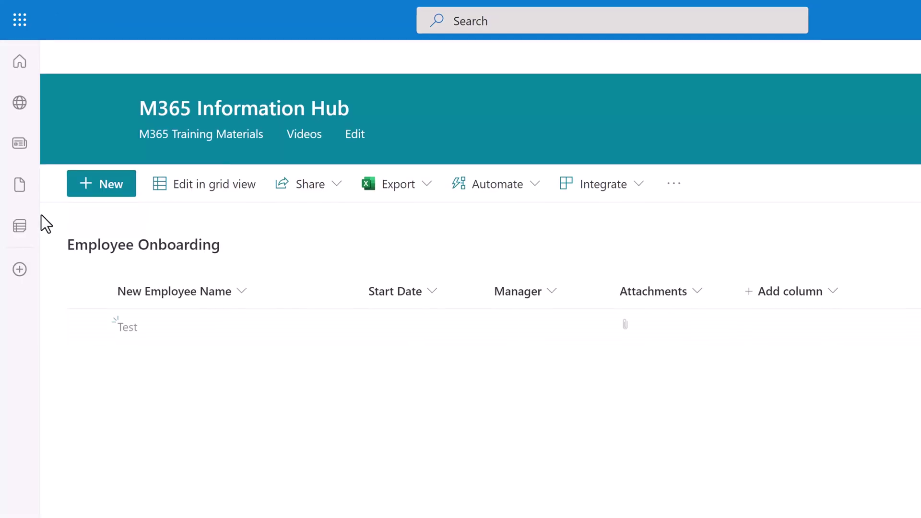
pyautogui.click(105, 187)
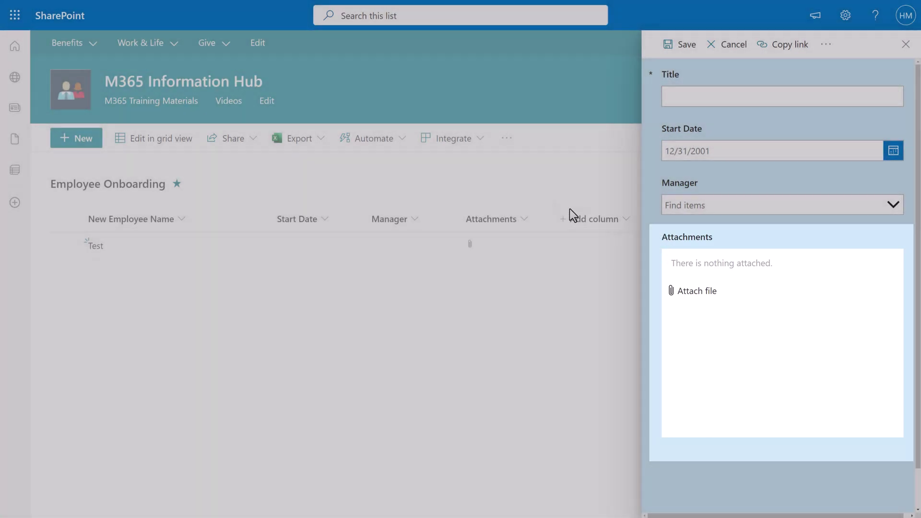
# Drag Sample Files 1 to 5 from File Explorer into the form's Attachments
pyautogui.hotkey('alt', 'Tab')
pyautogui.click(255, 148)
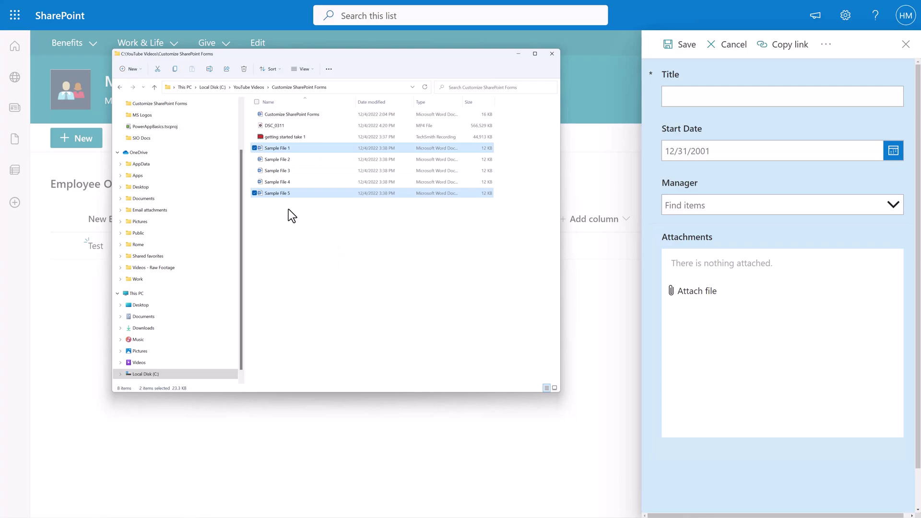
pyautogui.keyDown('shift'); pyautogui.click(280, 194); pyautogui.keyUp('shift')
pyautogui.moveTo(280, 196); pyautogui.dragTo(721, 406)
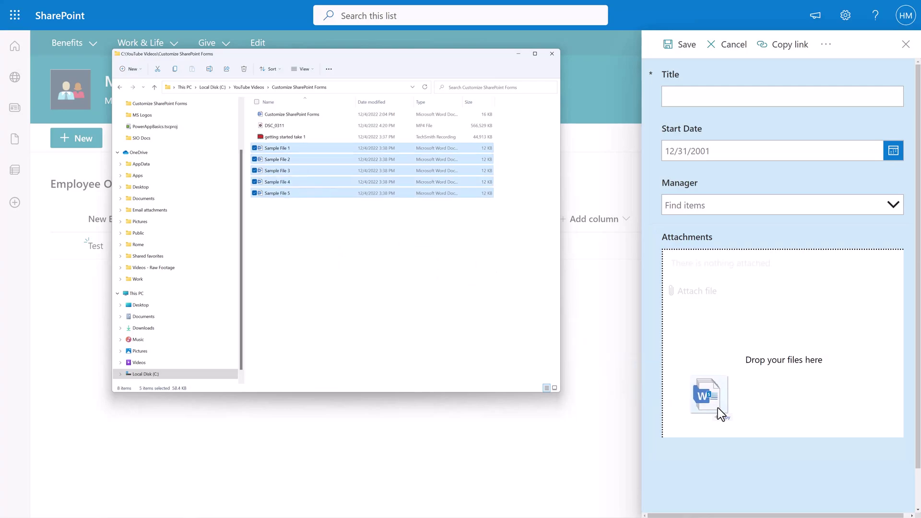
pyautogui.moveTo(745, 334); pyautogui.dragTo(745, 335)
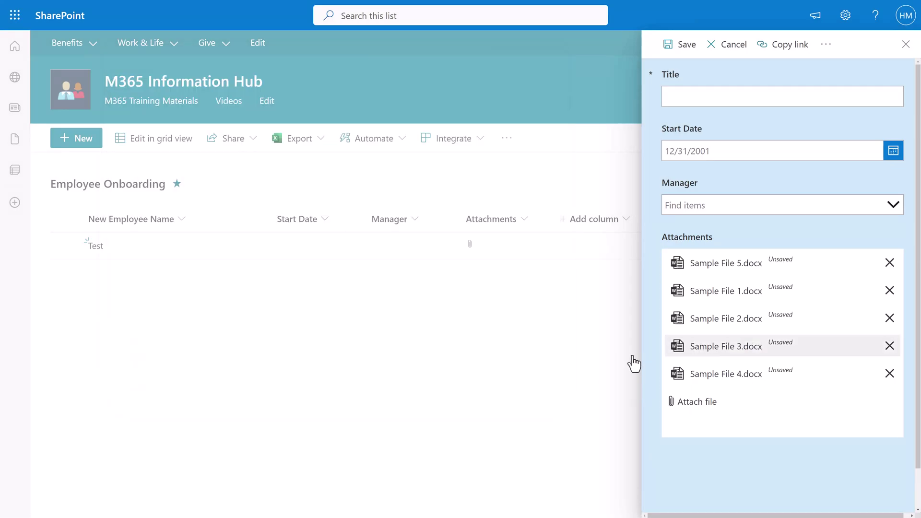
# Title the new item 'Test 2' and save it
pyautogui.click(700, 91)
pyautogui.write('Test')
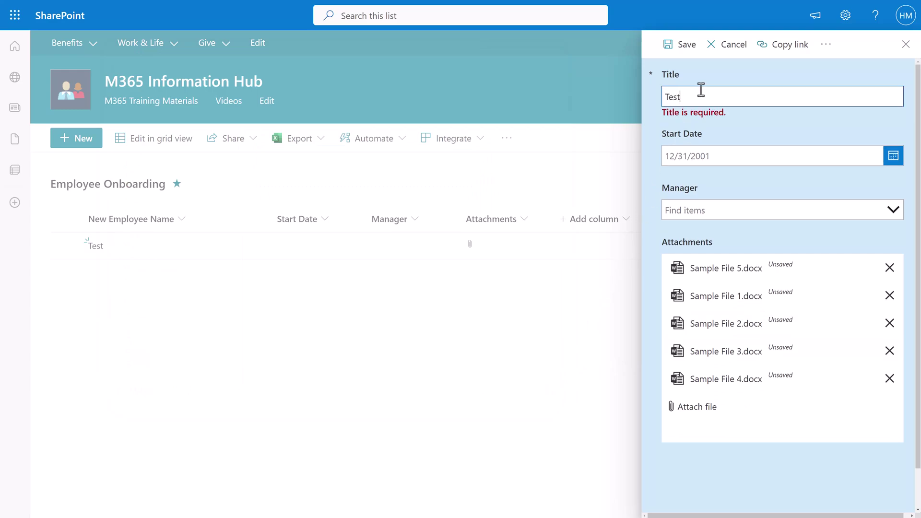
pyautogui.write(' 2')
pyautogui.click(676, 48)
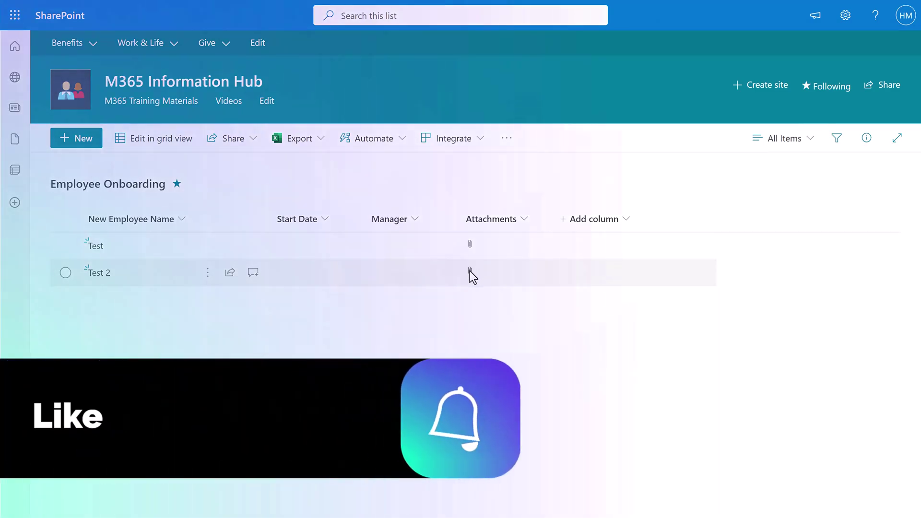
# Tick the checkbox beside the Test 2 row
pyautogui.click(470, 271)
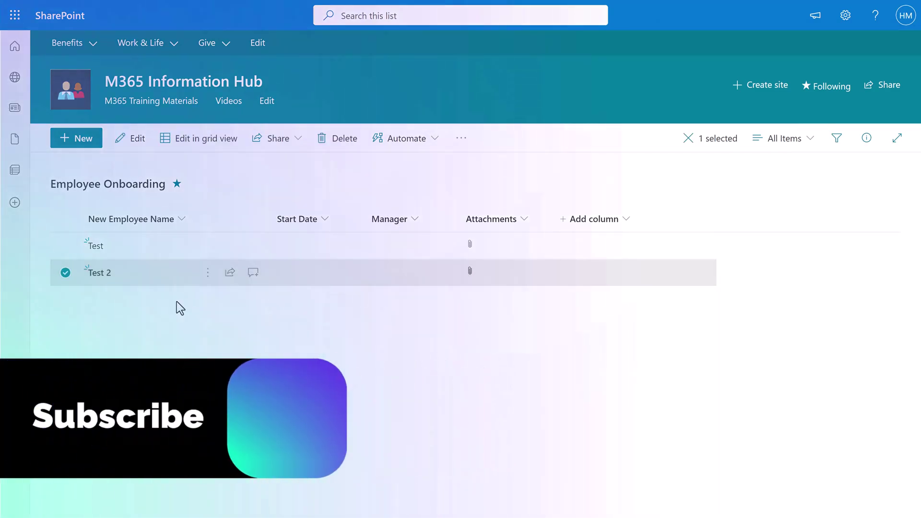